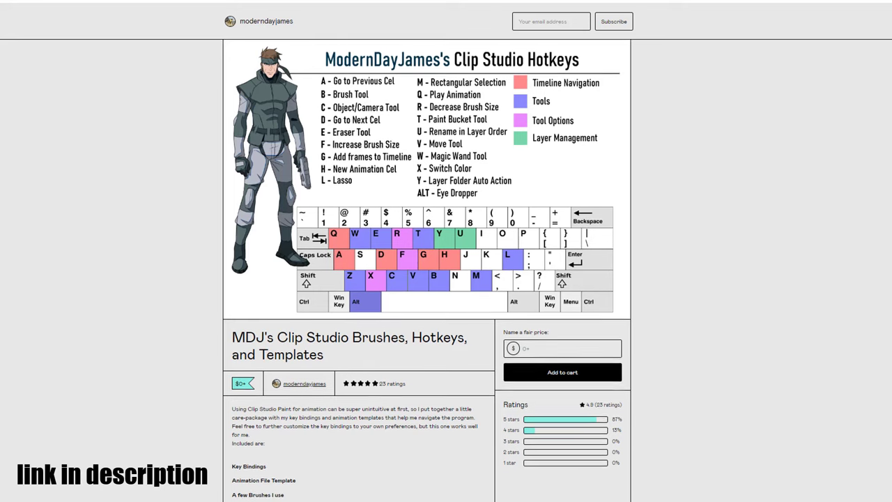
Scroll the Gumroad product page down to the colour-coded hotkey keyboard map and its description
scroll(426, 265, down, 1)
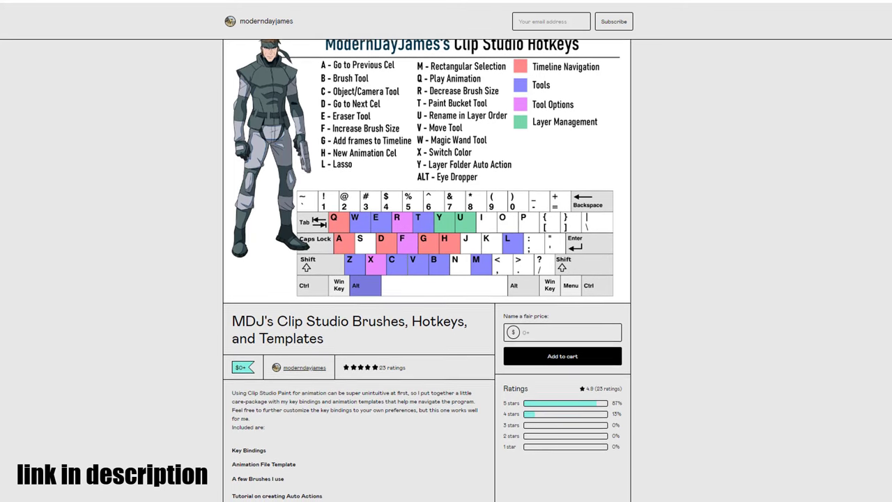
scroll(550, 303, down, 1)
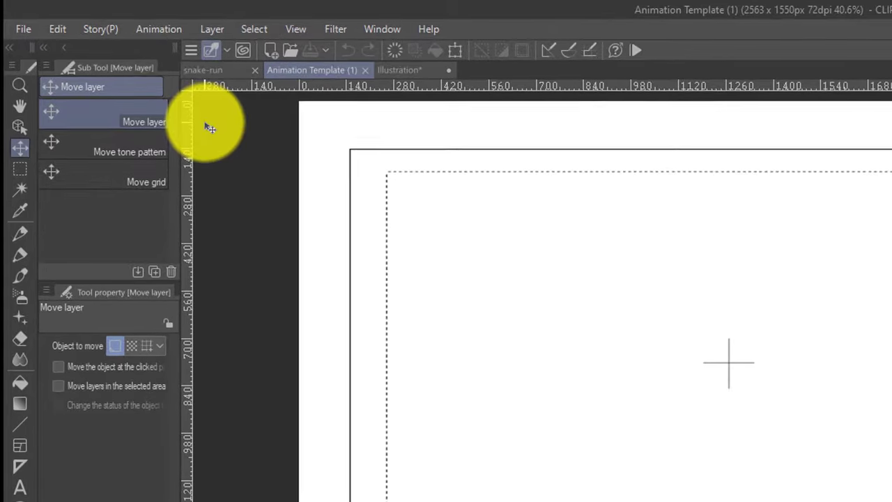
In Shortcut Settings, expand Pen and begin editing the Pen tool's P shortcut
click(17, 27)
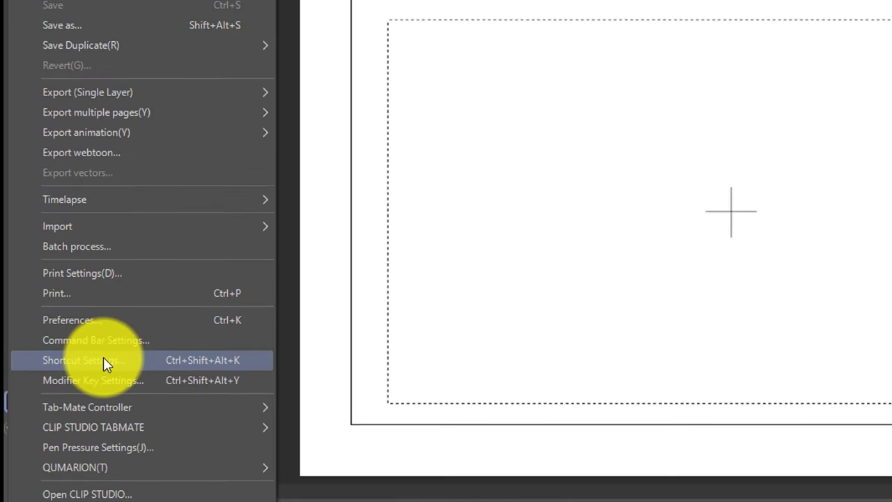
click(104, 358)
click(51, 121)
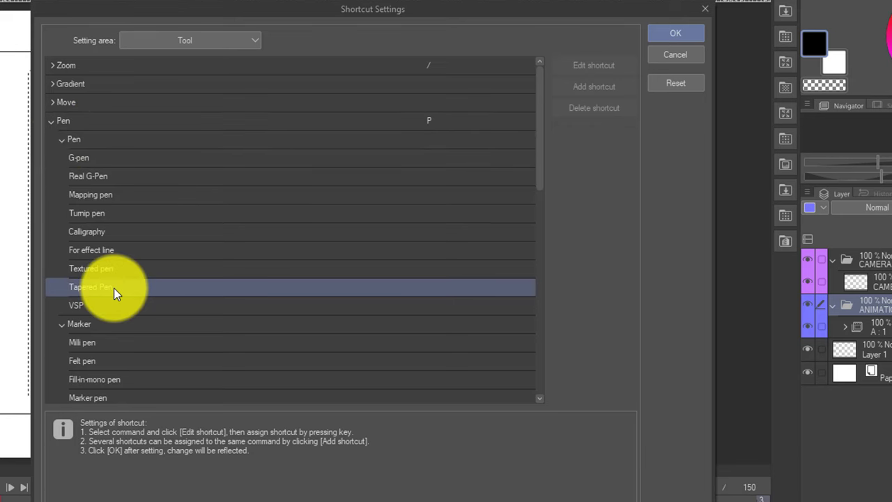
click(356, 121)
click(624, 69)
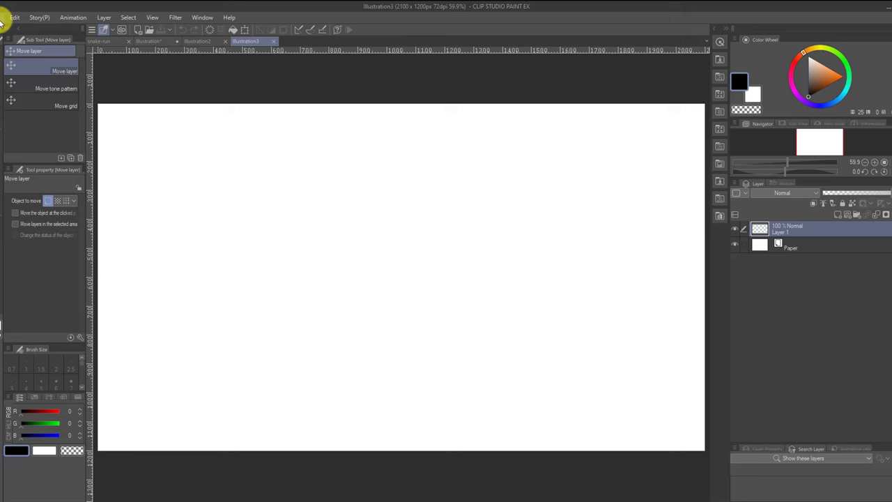
Create a new canvas with width 2100 px and height 1200 px
click(4, 17)
click(6, 29)
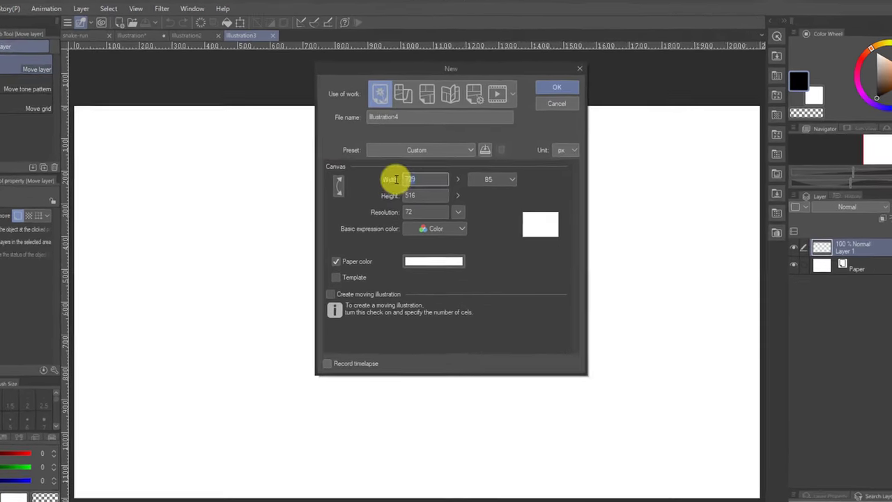
click(408, 169)
text(2100)
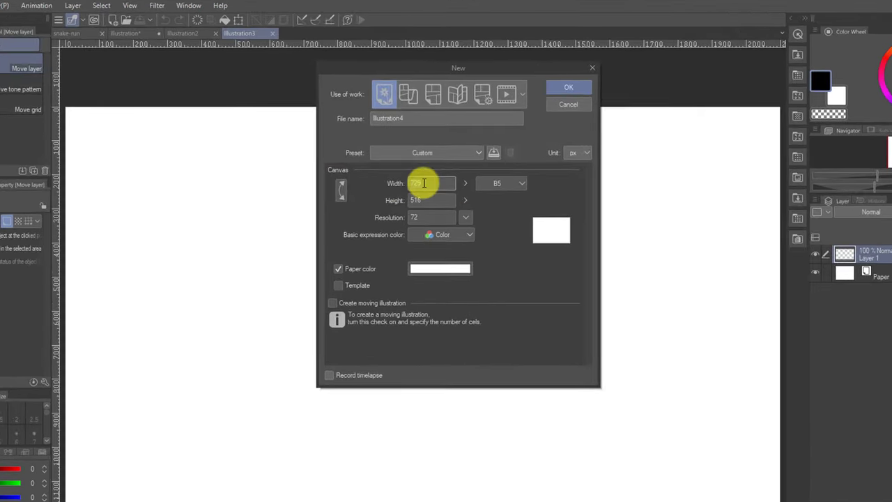
double_click(432, 200)
text(1200)
click(574, 92)
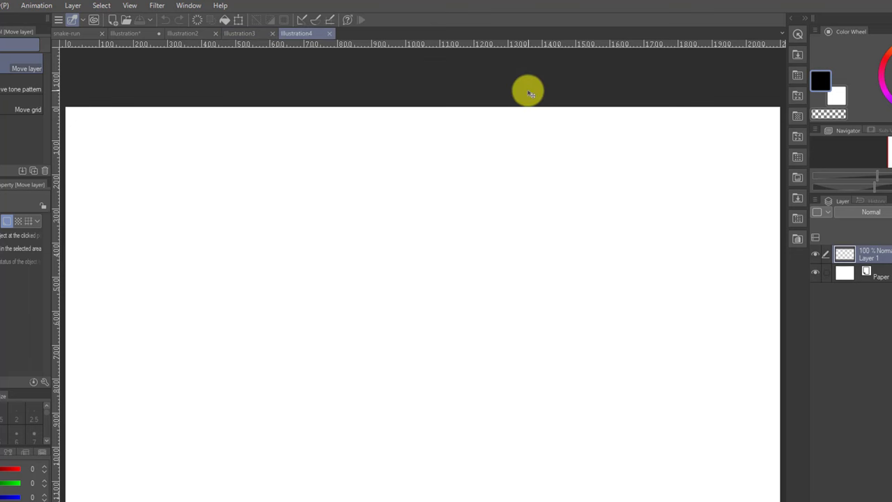
Show the Timeline panel and add Timeline 1 at 24 fps with 150 frames
click(189, 6)
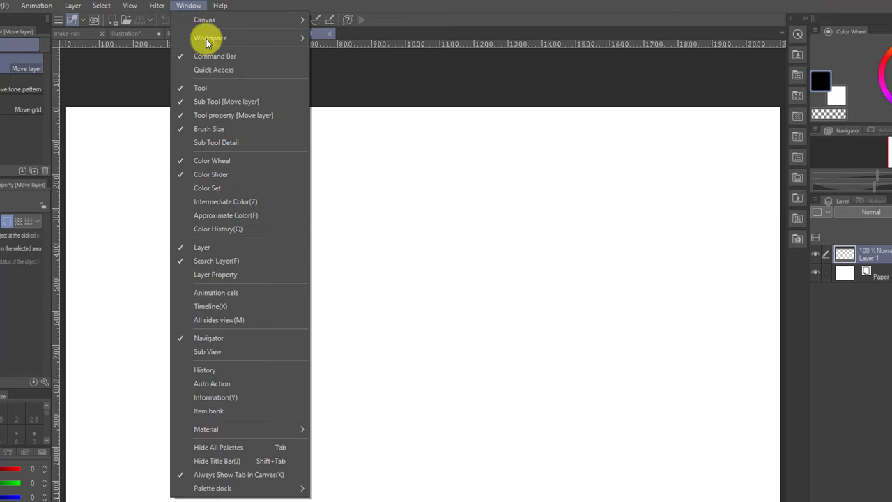
click(240, 306)
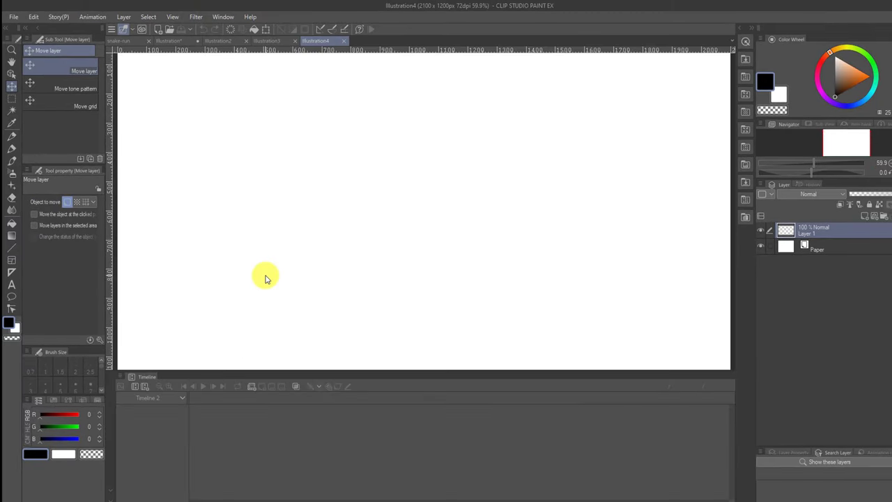
key(p)
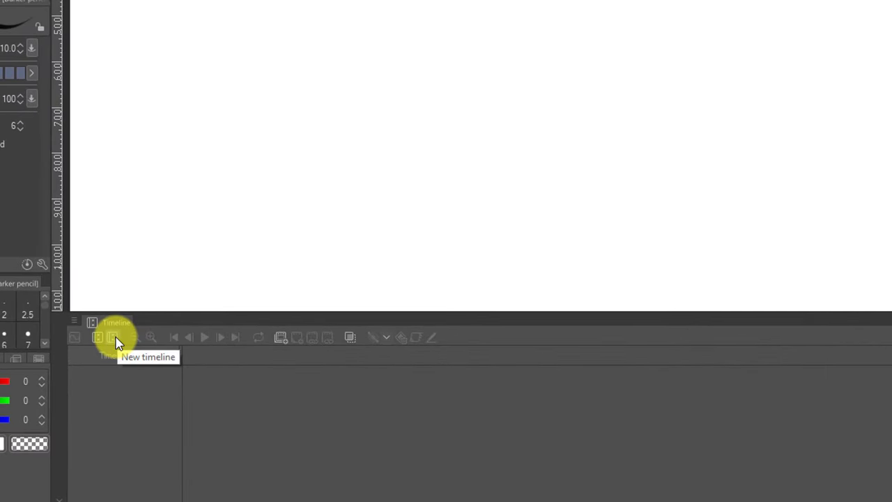
click(115, 339)
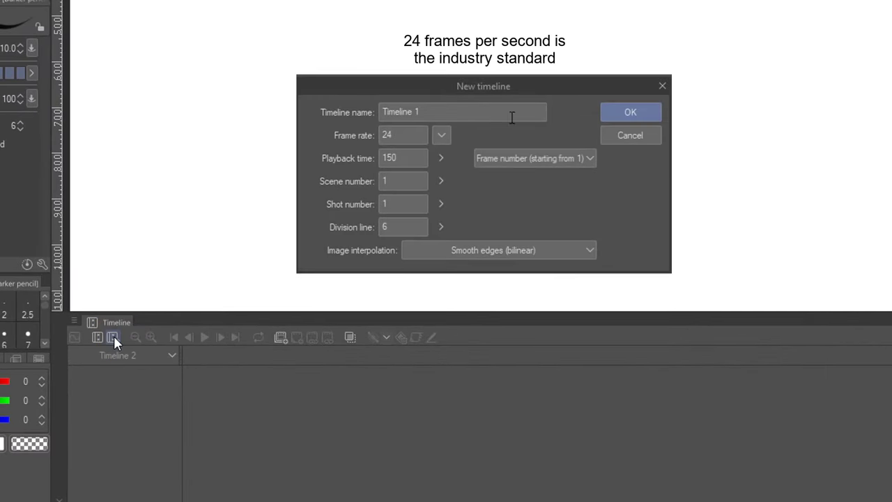
click(630, 120)
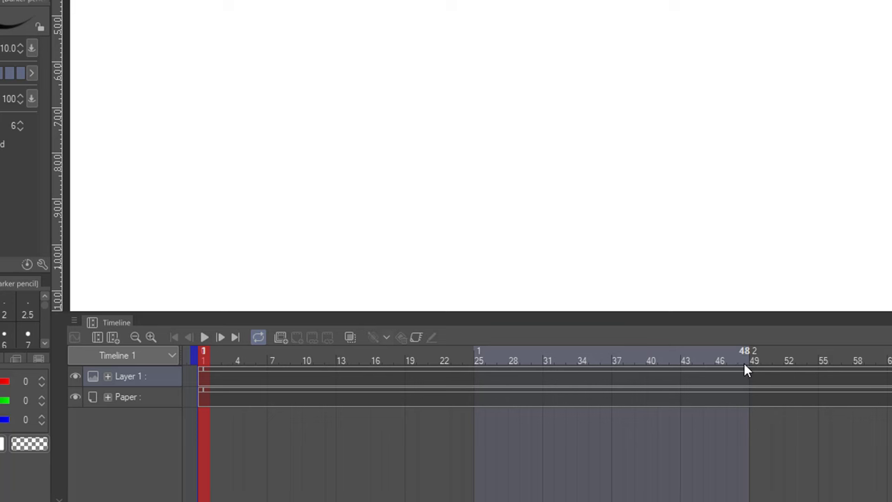
Add an animation folder with new cels at frames 1, 7 and 15
click(279, 339)
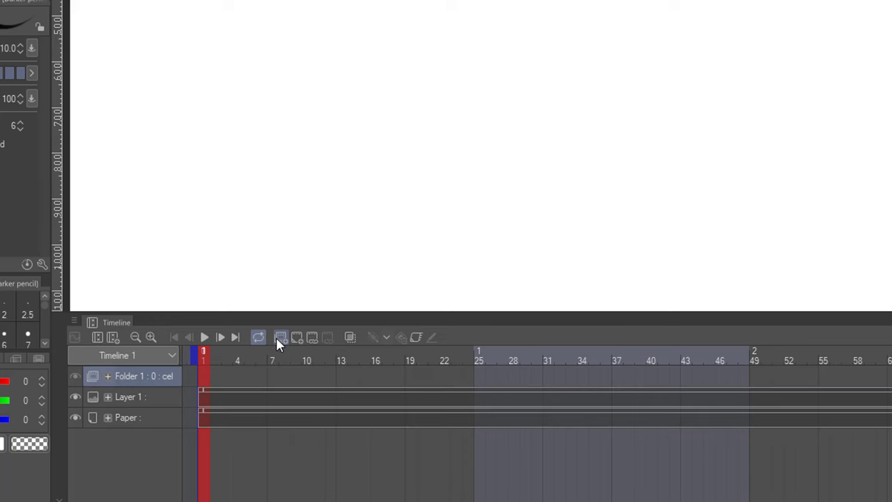
right_click(205, 377)
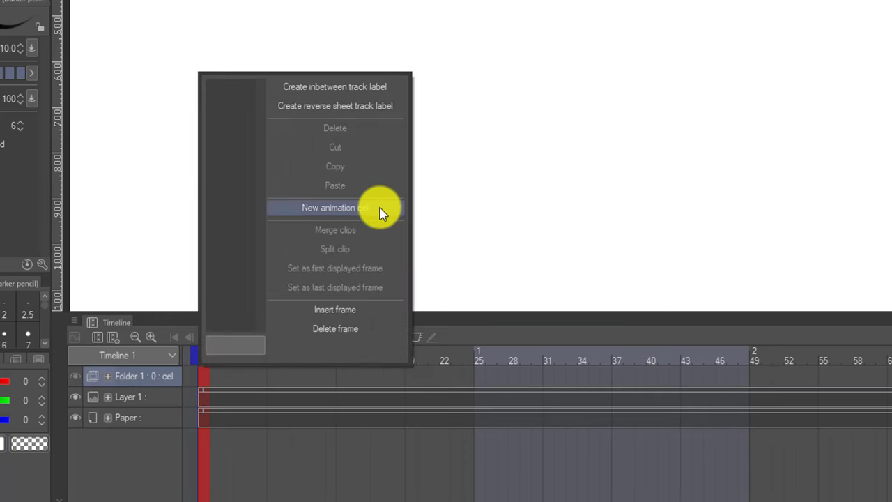
click(380, 209)
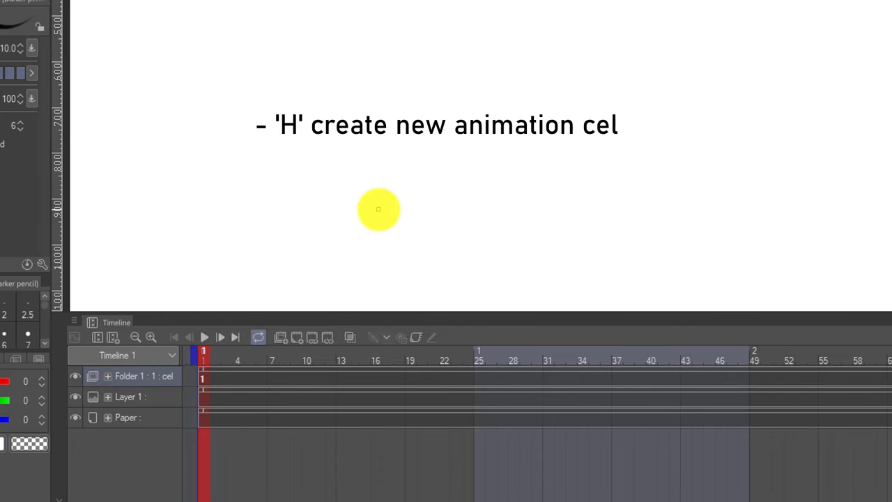
click(278, 380)
key(h)
click(365, 379)
key(h)
Insert a frame at frame 5 for selected layers only
click(249, 379)
right_click(249, 379)
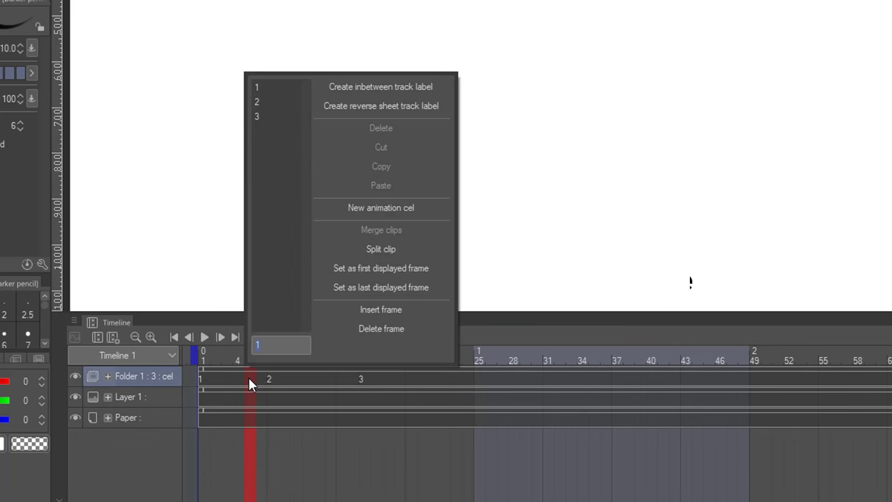
click(381, 310)
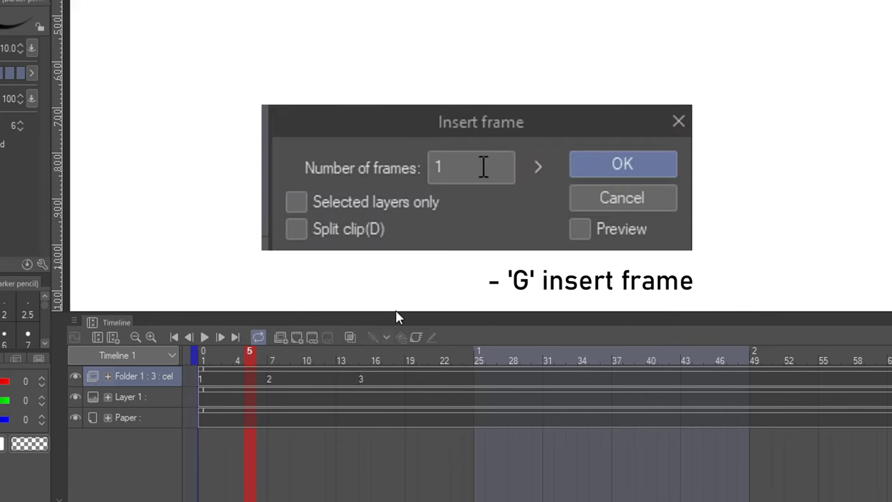
click(296, 201)
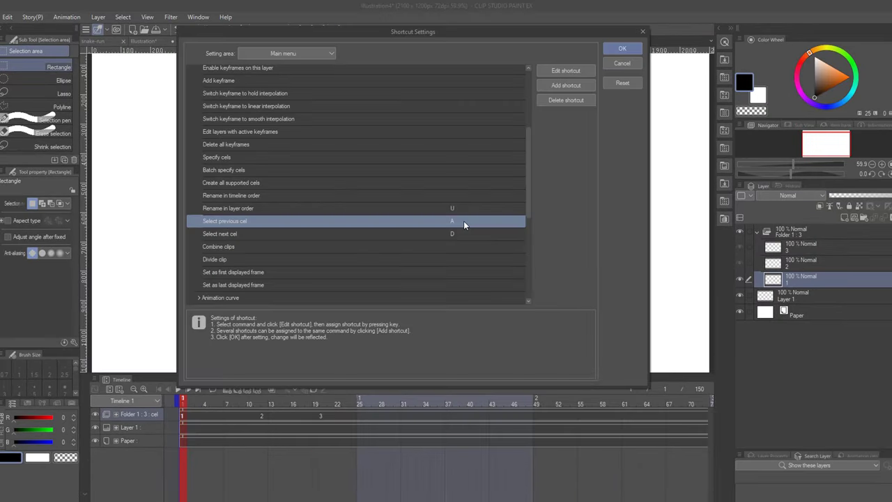
Check the Select next cel shortcut, then step through cels 2 and 3 and back to cel 2
shift+click(463, 234)
click(463, 235)
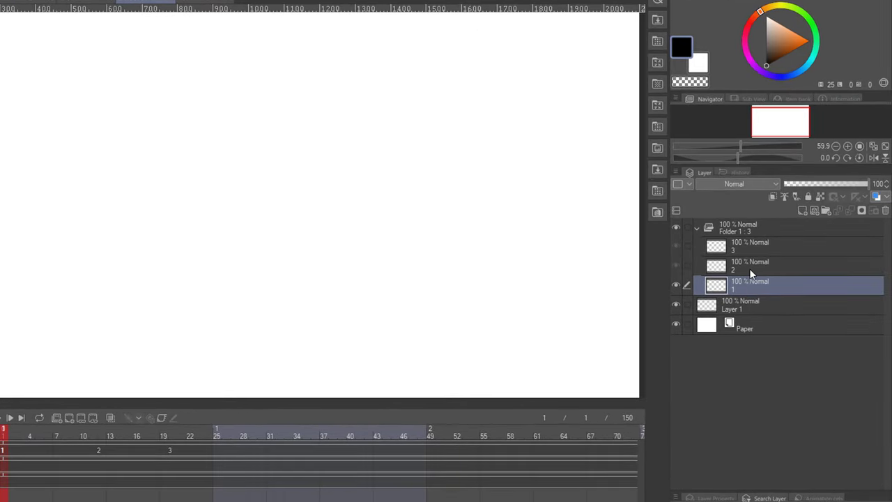
key(period)
click(753, 250)
click(753, 262)
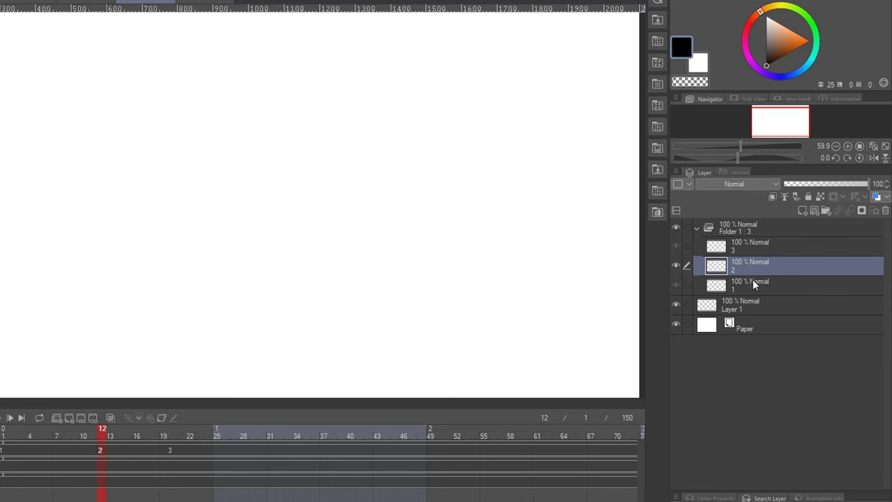
Step through cels 1–3, wrapping each cel's layer in its own folder with Ctrl+G
click(752, 280)
key(comma)
key(period)
key(period)
key(period)
key(comma)
key(comma)
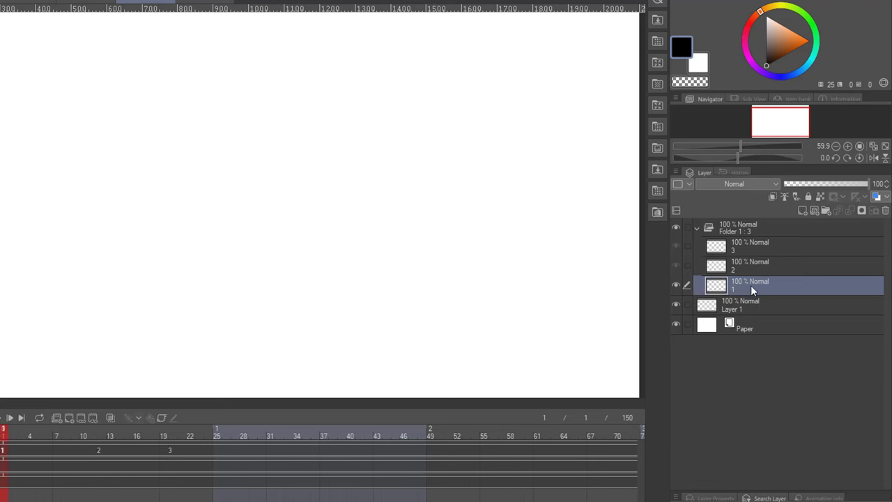
key(ctrl+g)
key(period)
key(ctrl+g)
key(period)
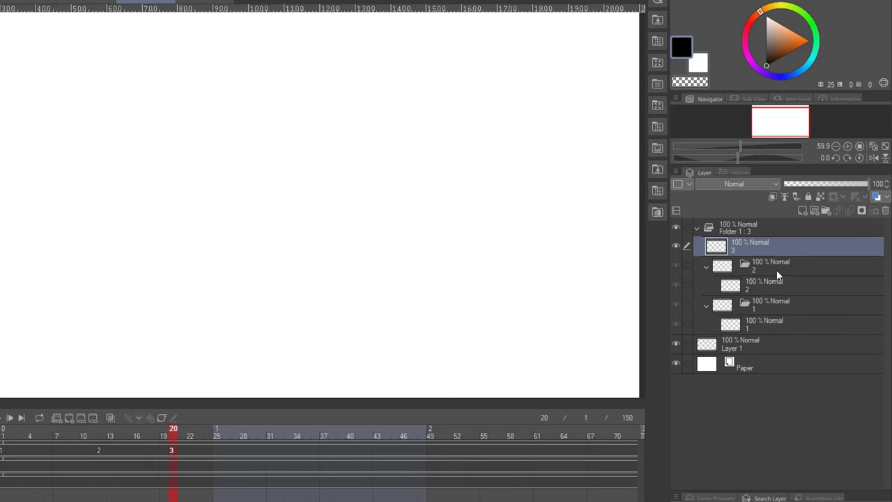
key(ctrl+g)
key(comma)
key(comma)
Add a new layer inside each of the three cel folders
click(764, 343)
key(ctrl+shift+n)
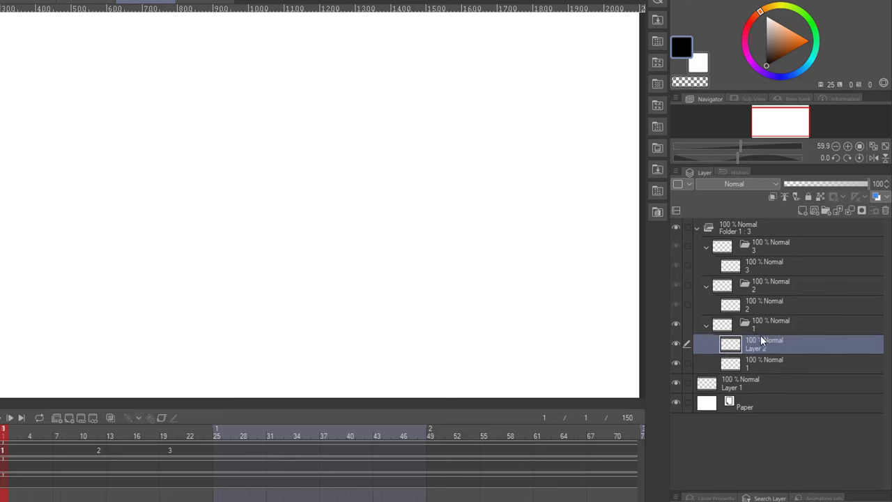
key(period)
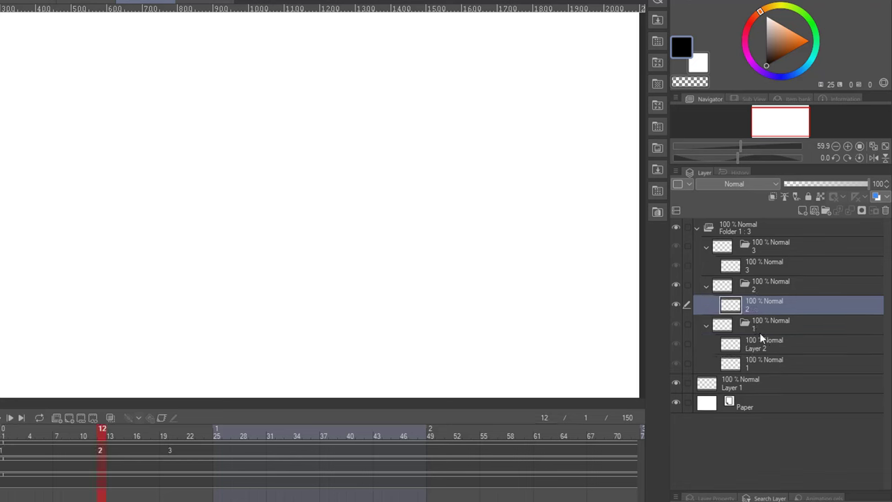
key(ctrl+shift+n)
key(period)
key(ctrl+shift+n)
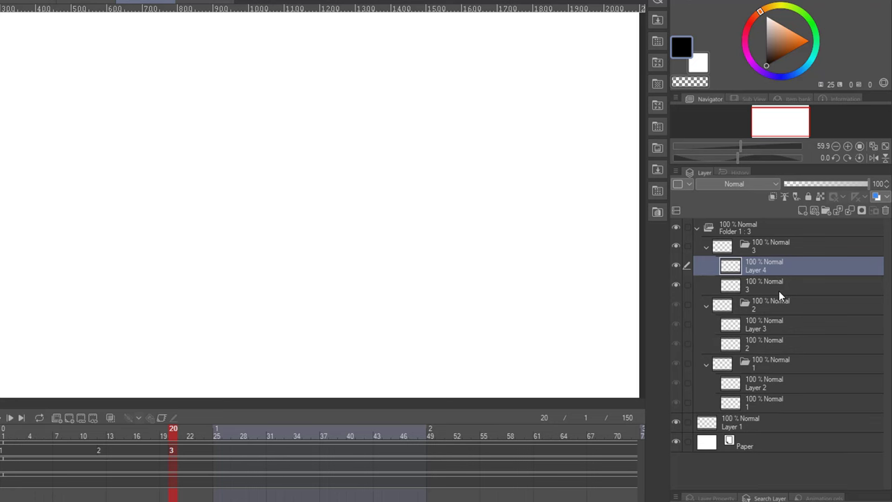
key(comma)
key(comma)
Rename the first cel's layer 1 to 'rough pass' and begin renaming Layer 2
double_click(748, 411)
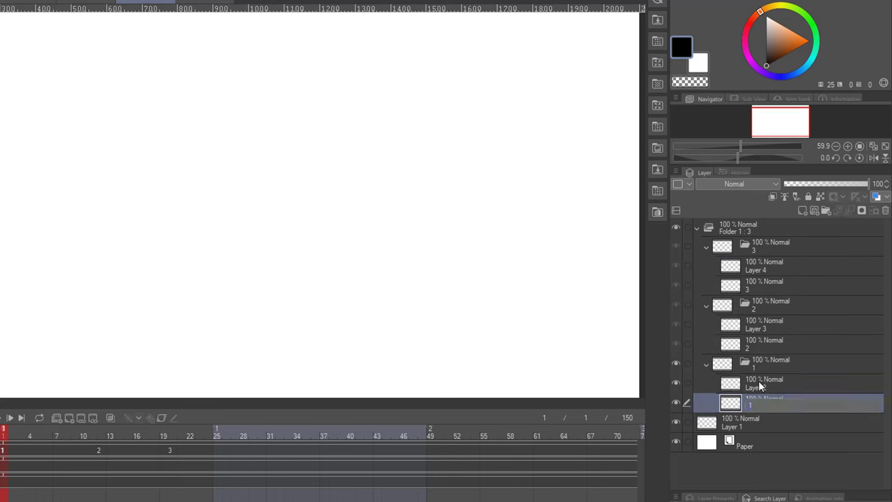
text(rough pass)
key(Return)
double_click(759, 386)
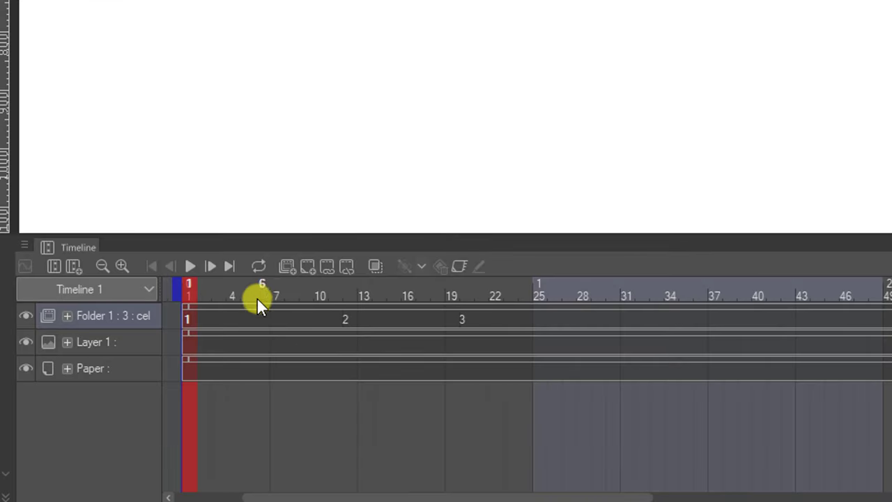
Create new in-between cels at frames 6 and 16, then return to frame 1
click(256, 291)
key(ctrl+shift+a)
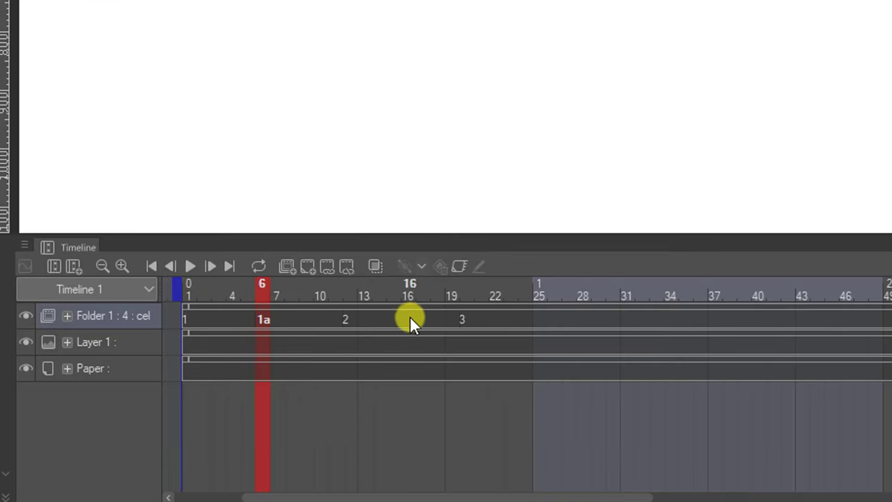
click(414, 318)
key(ctrl+shift+a)
click(263, 318)
click(188, 300)
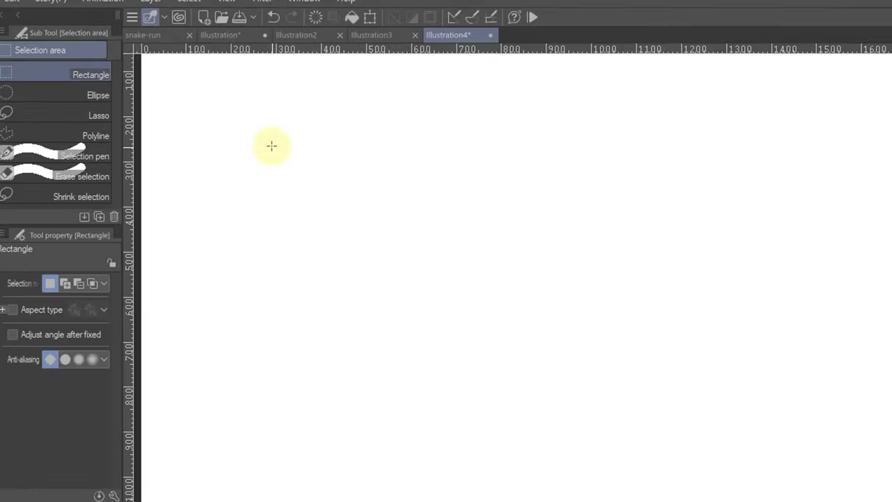
Renumber all five cels 1–5 with Rename in layer order, then step through them
click(108, 26)
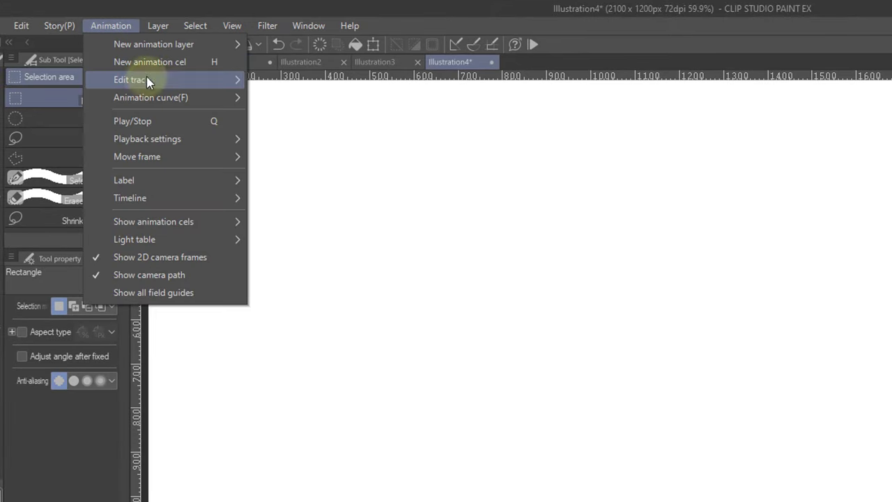
mouse_move(145, 82)
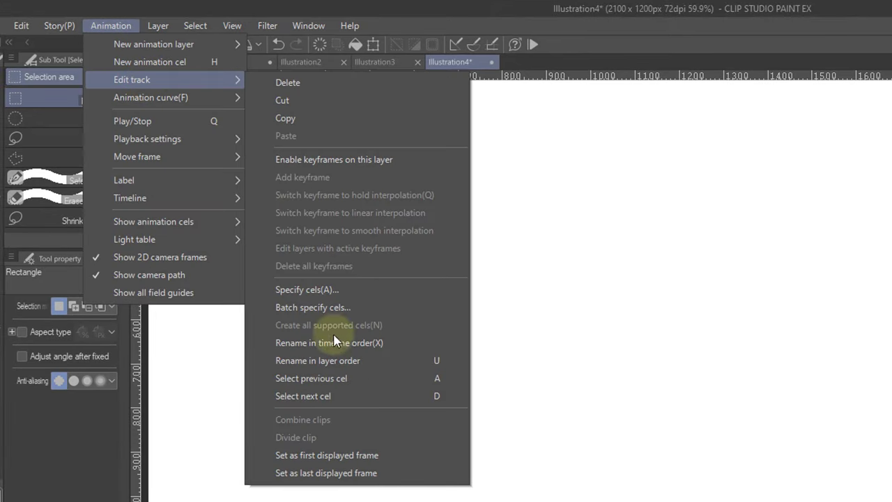
click(323, 304)
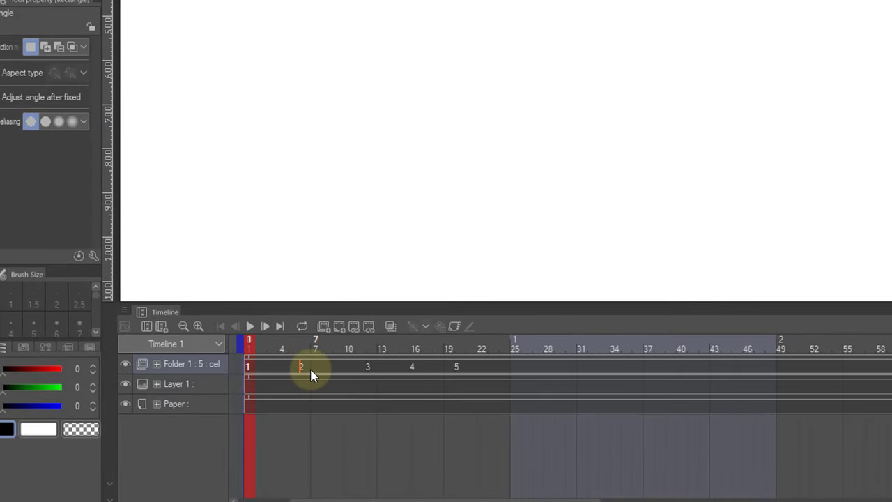
click(309, 369)
key(Right)
key(Right)
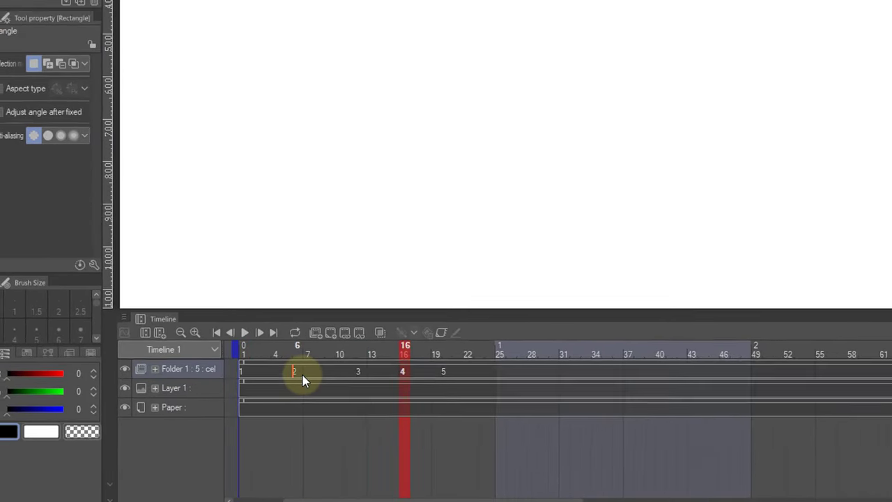
key(Left)
key(Left)
key(Left)
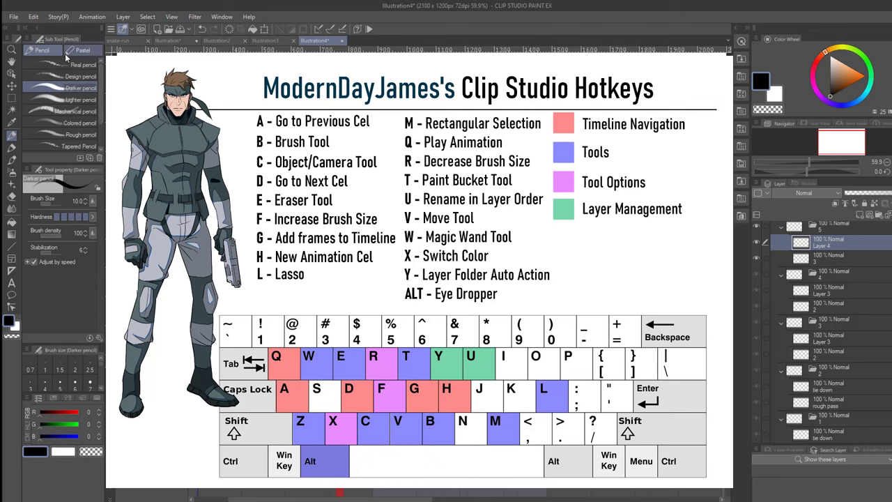
Switch to the Brush, enlarge it to size 150 with F, then switch to the Paint Bucket
key(b)
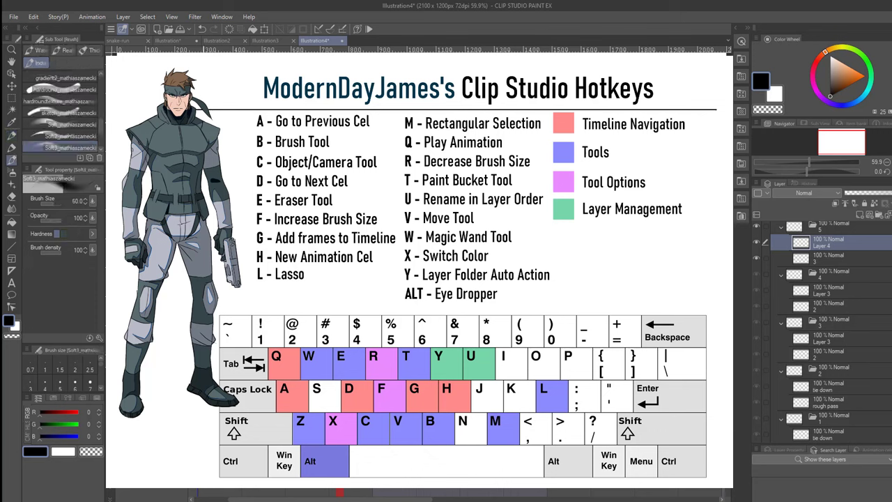
key(f)
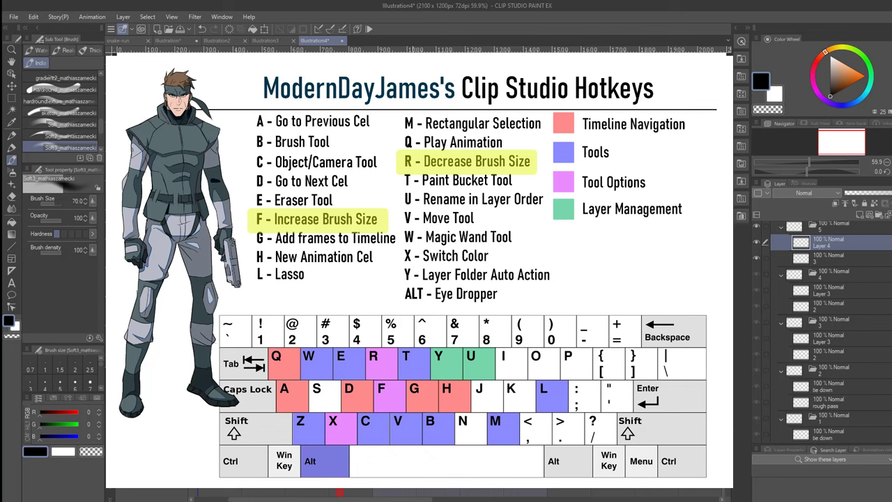
key(f)
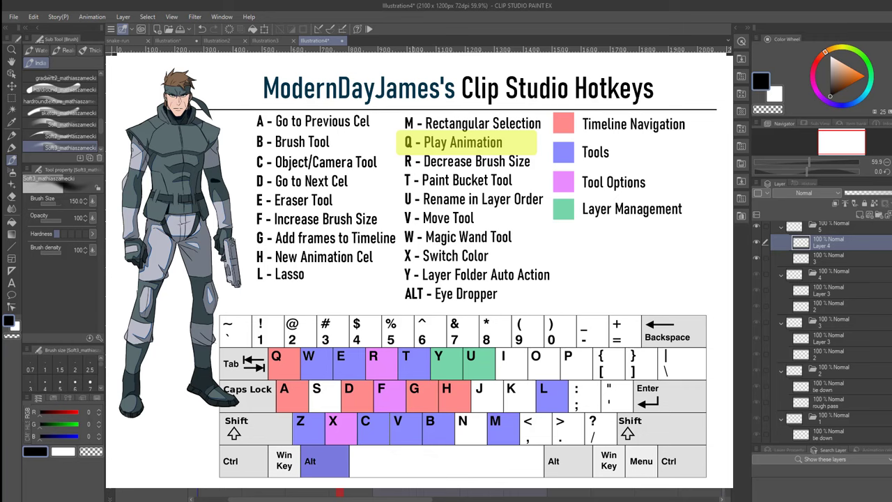
key(t)
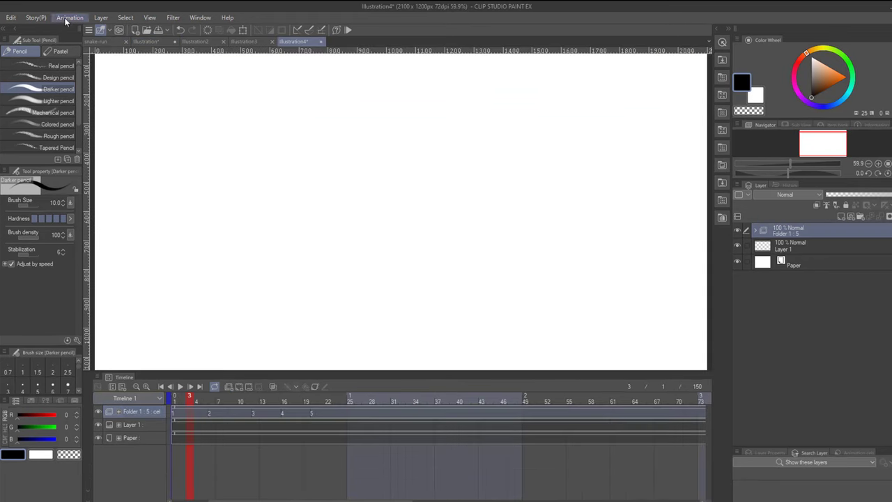
Add a 2D camera folder, Camera 1, and move Folder 1 inside it
click(92, 17)
mouse_move(177, 45)
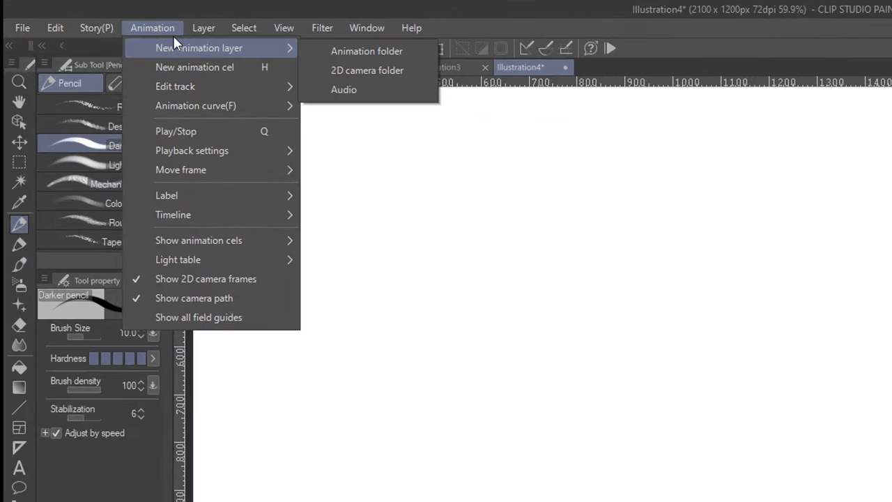
click(348, 69)
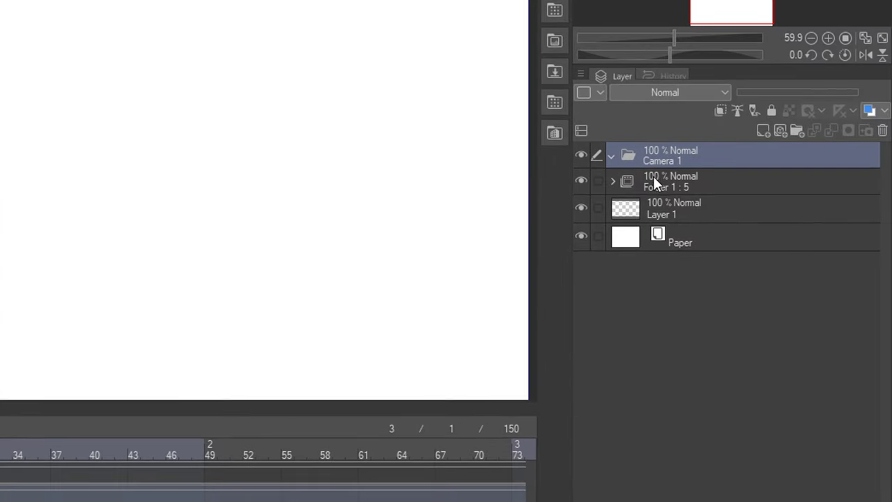
click(670, 186)
drag(669, 185, 667, 160)
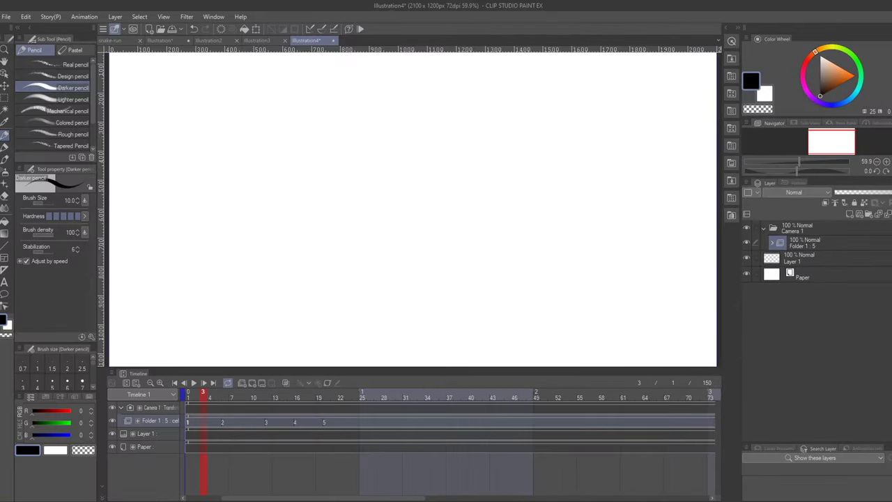
Reposition the camera frame on the canvas by dragging it left, right and back
drag(510, 225, 472, 219)
drag(356, 177, 444, 181)
drag(569, 202, 518, 219)
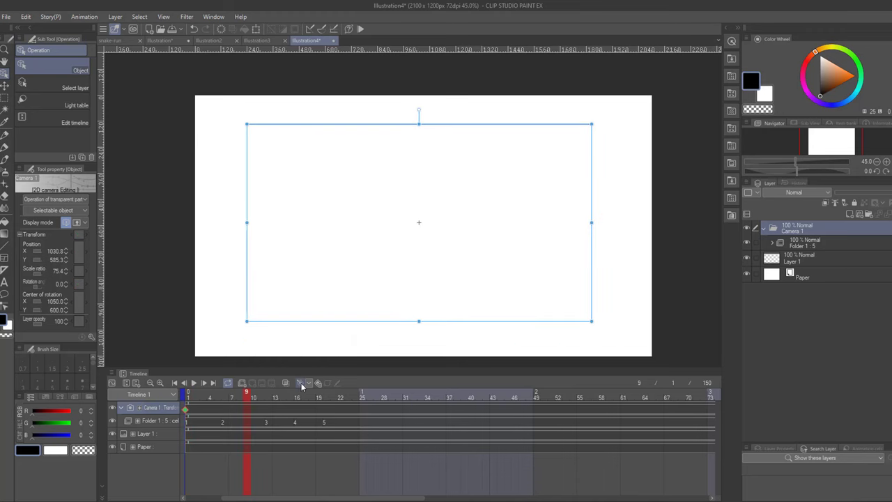
At frame 9, shift the camera frame left and down, then scrub the timeline to preview the pan
drag(475, 242, 448, 256)
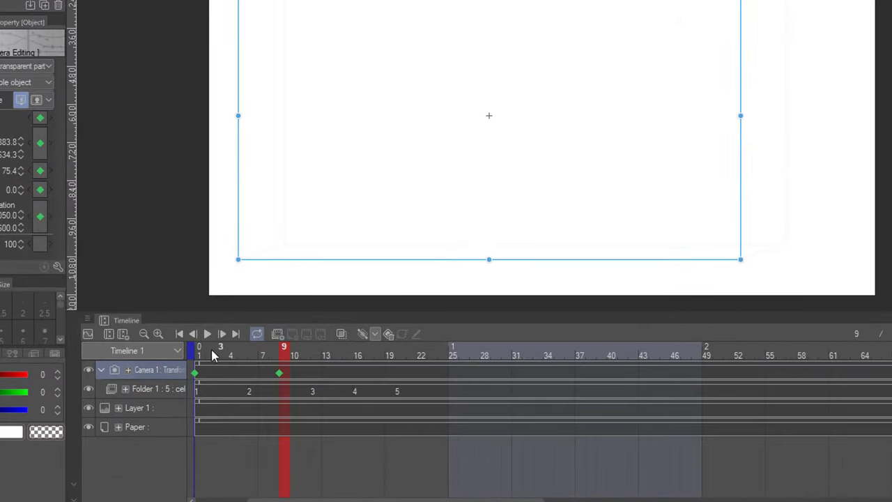
drag(211, 349, 292, 371)
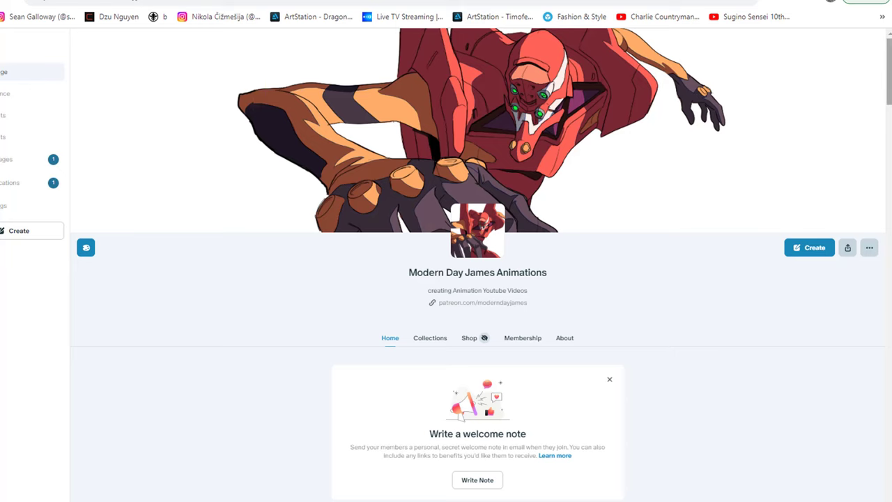
Scroll Patreon's Latest posts past the pinned Clip Studio hotkeys post to Storyboarding Basics
scroll(481, 265, down, 3)
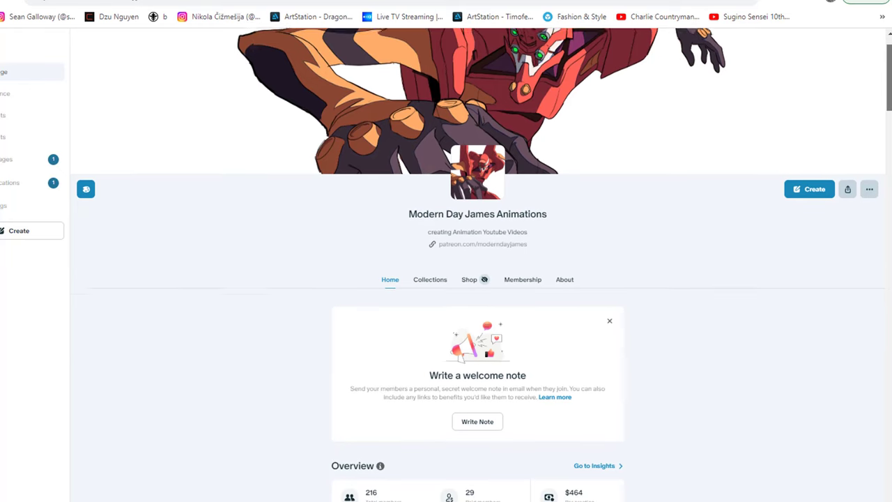
scroll(481, 265, down, 4)
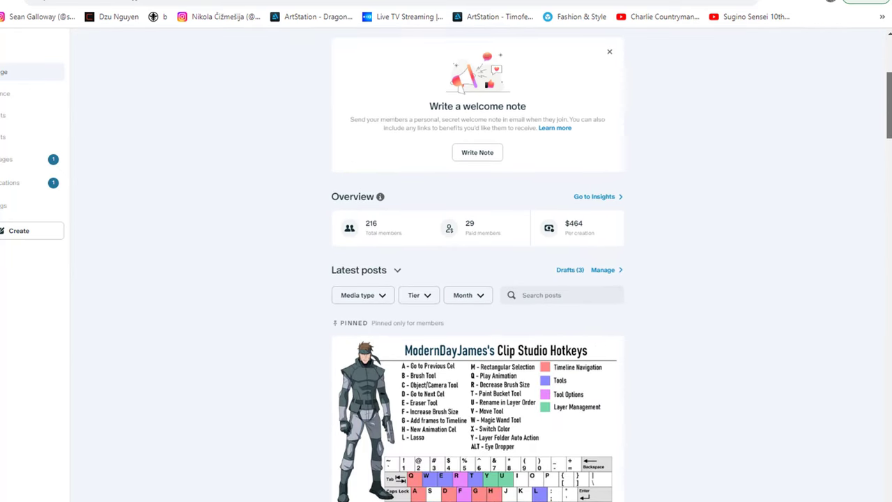
scroll(481, 265, down, 2)
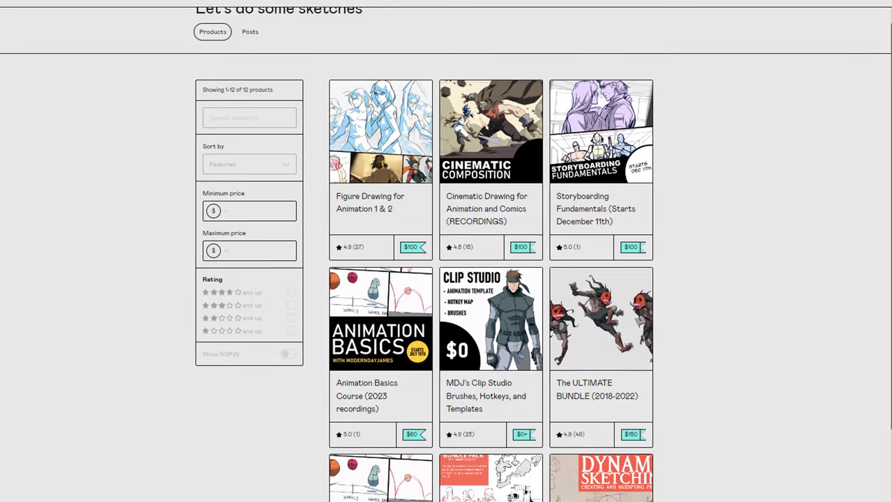
Scroll the Gumroad Products grid down to the free MDJ's Clip Studio Brushes, Hotkeys, and Templates pack
scroll(446, 279, down, 1)
scroll(447, 279, down, 1)
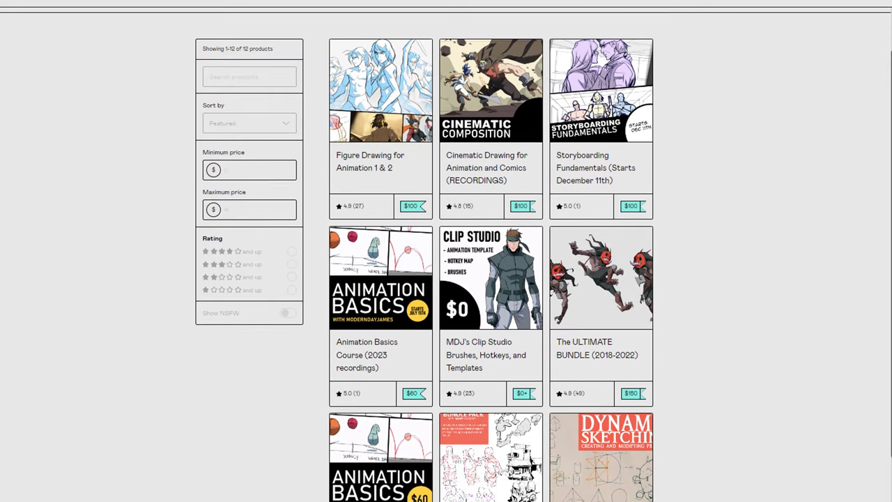